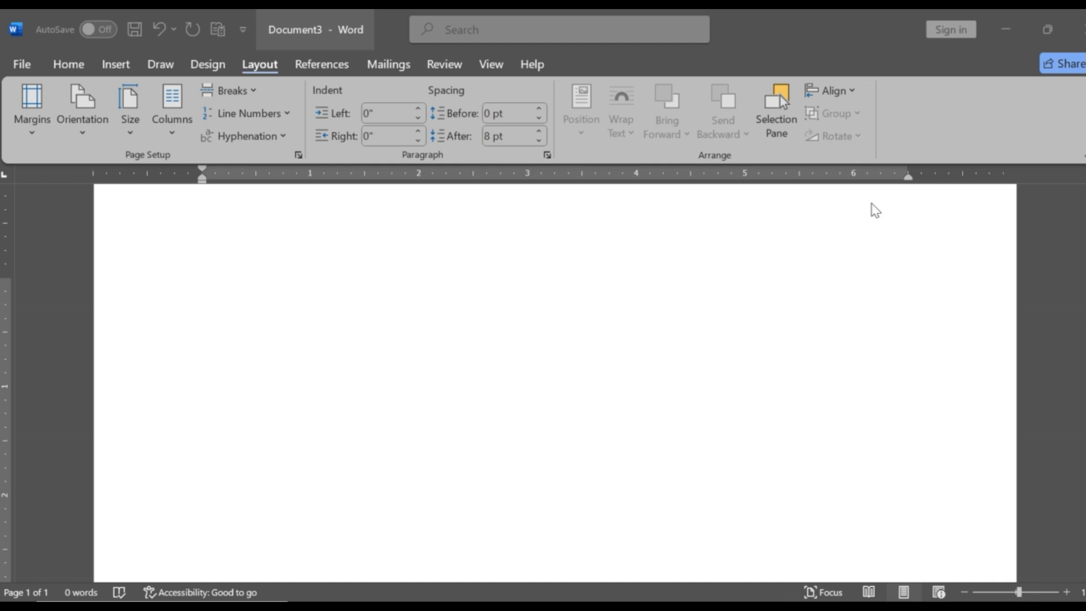
Format the blank document's page into three columns
scroll(764, 373, "up", 1)
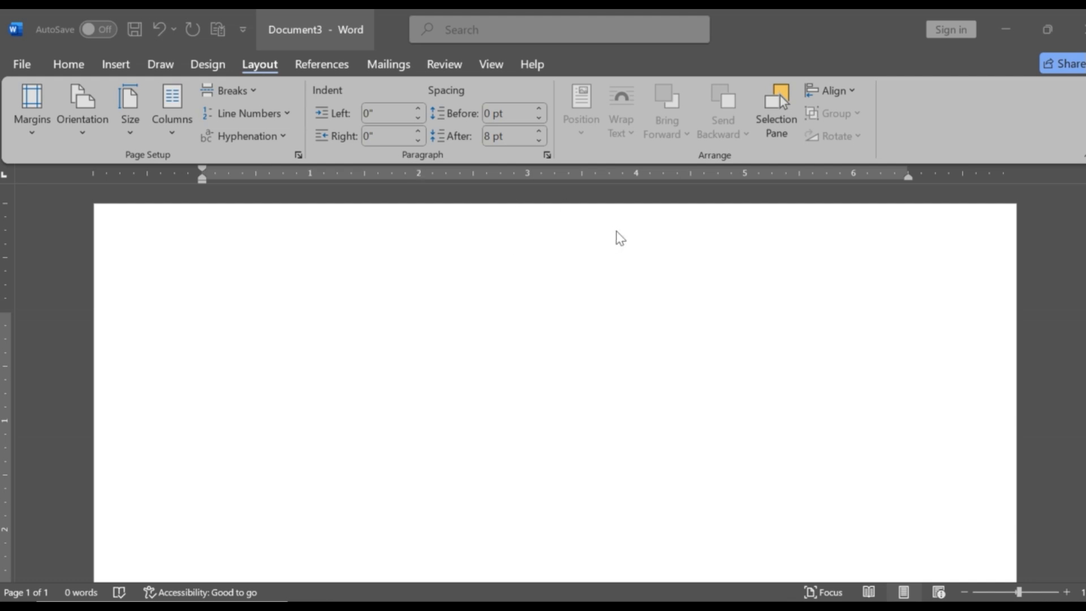
left_click(269, 71)
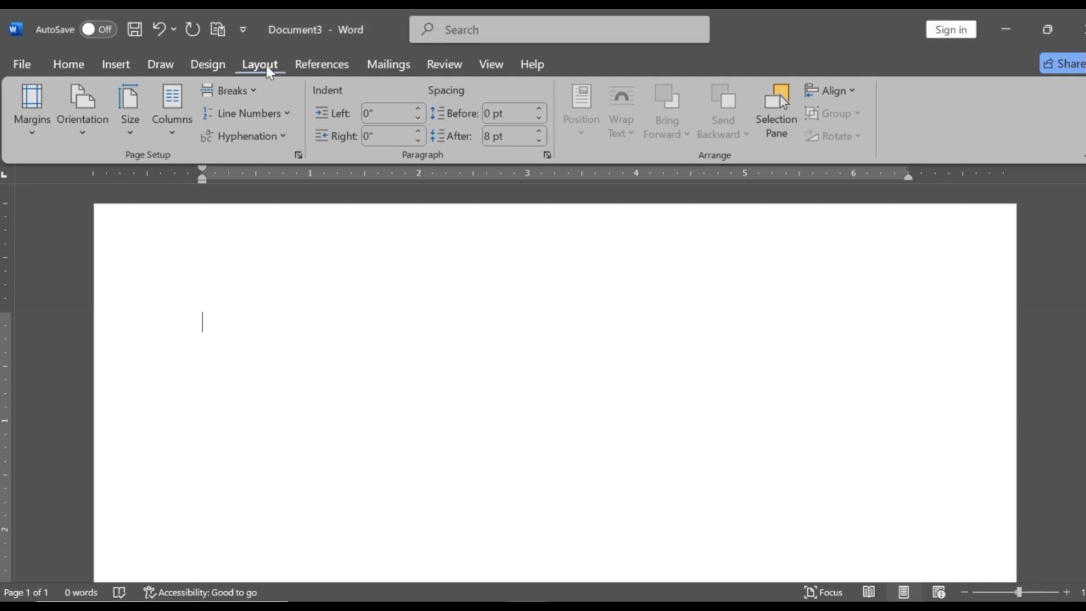
left_click(175, 134)
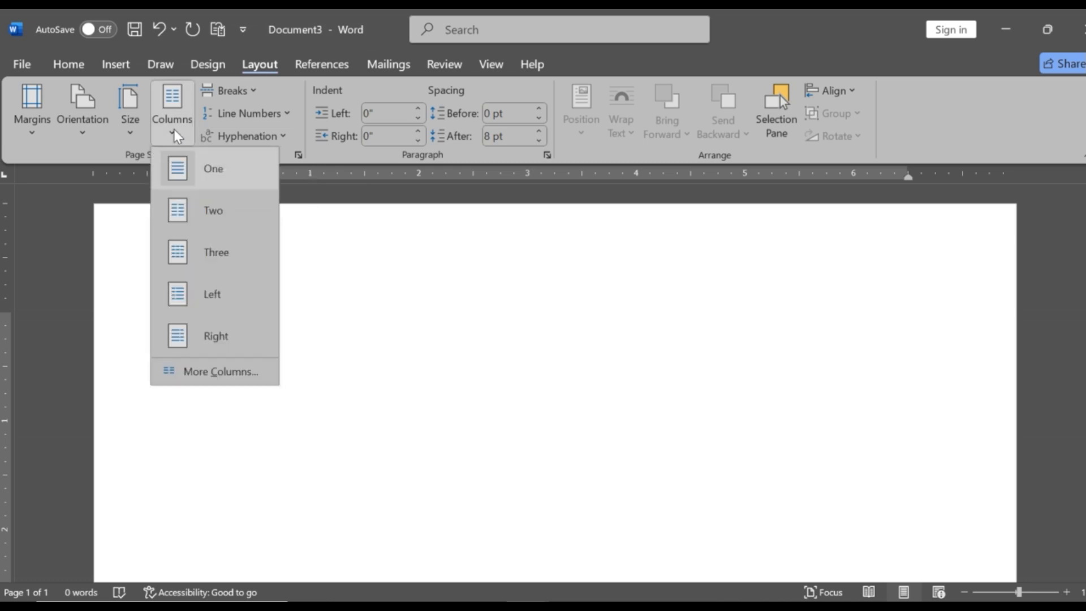
left_click(243, 259)
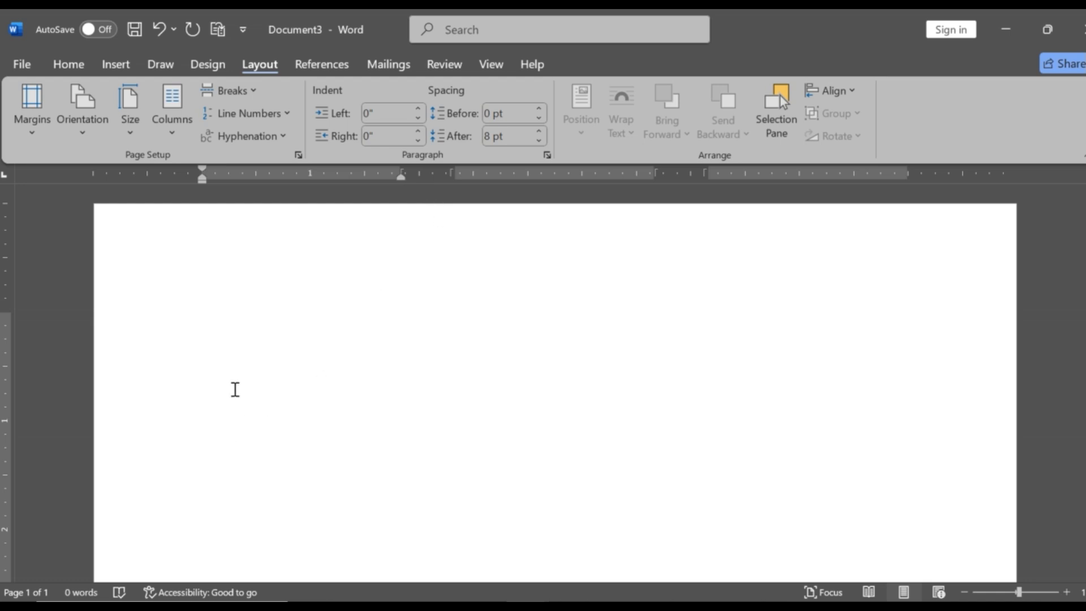
Insert the circled letters ⓐ ⓑ ⓒ ⓓ on the first line by converting the Unicode codes 24D0, 24D1, 24D2 and 24D3
scroll(236, 388, "up", 2)
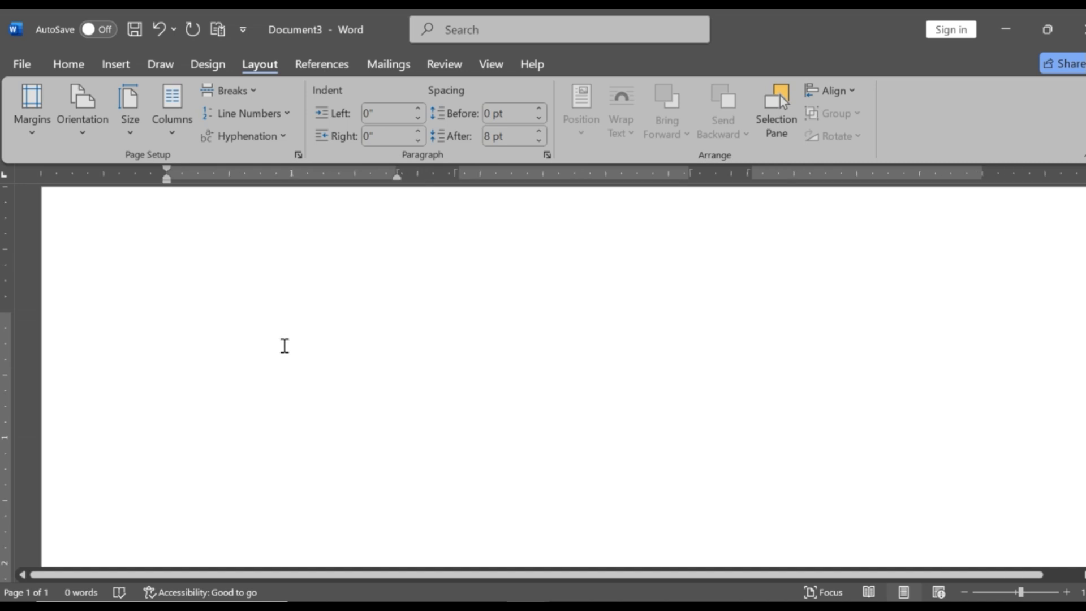
type("24")
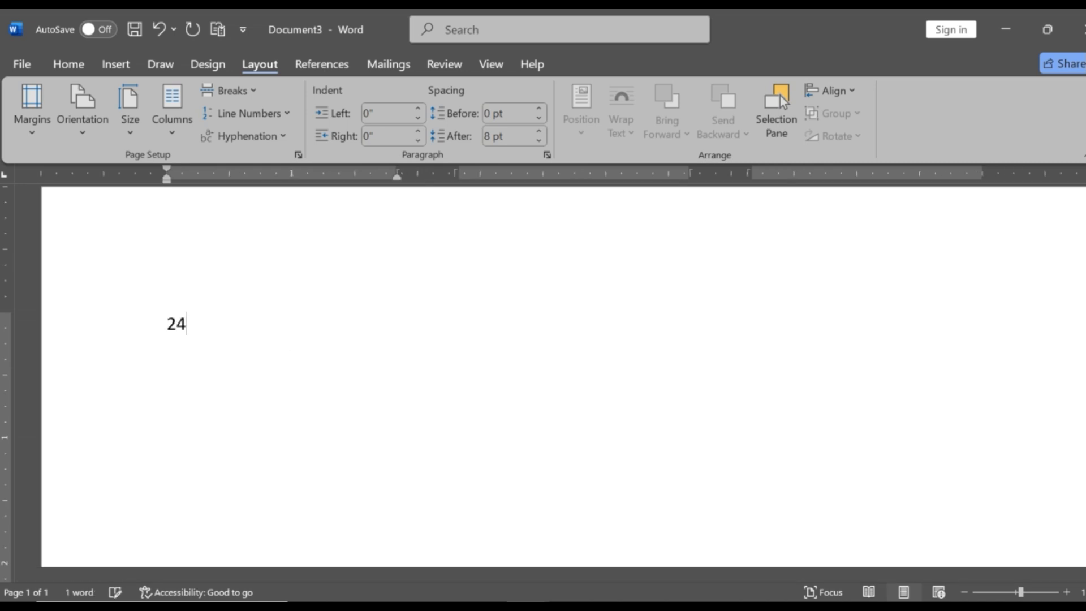
type("D0")
key("alt+x")
type("24")
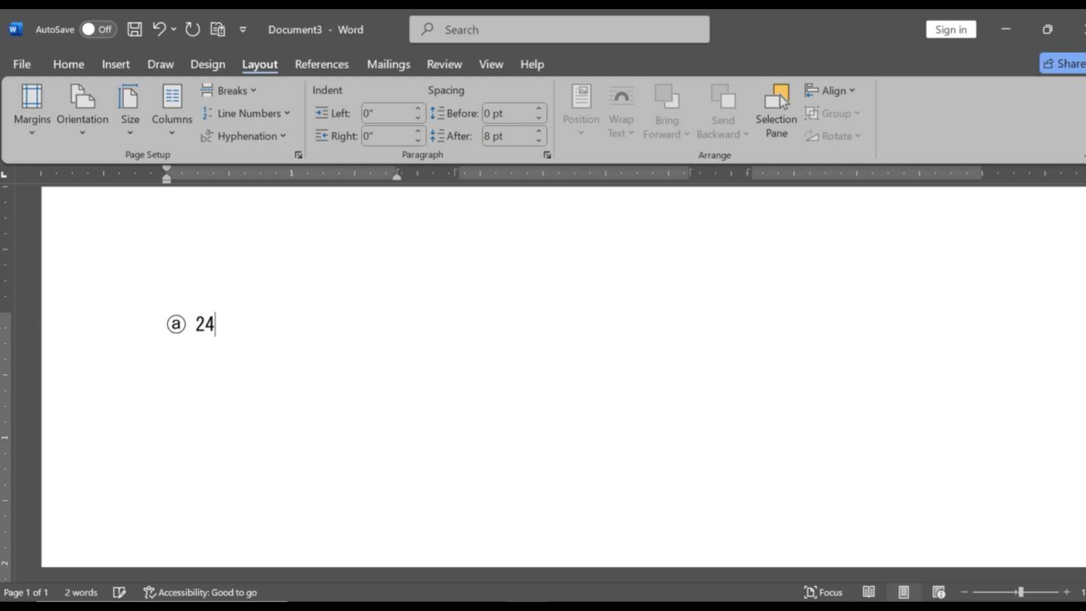
type("D1")
key("alt+x")
type("24")
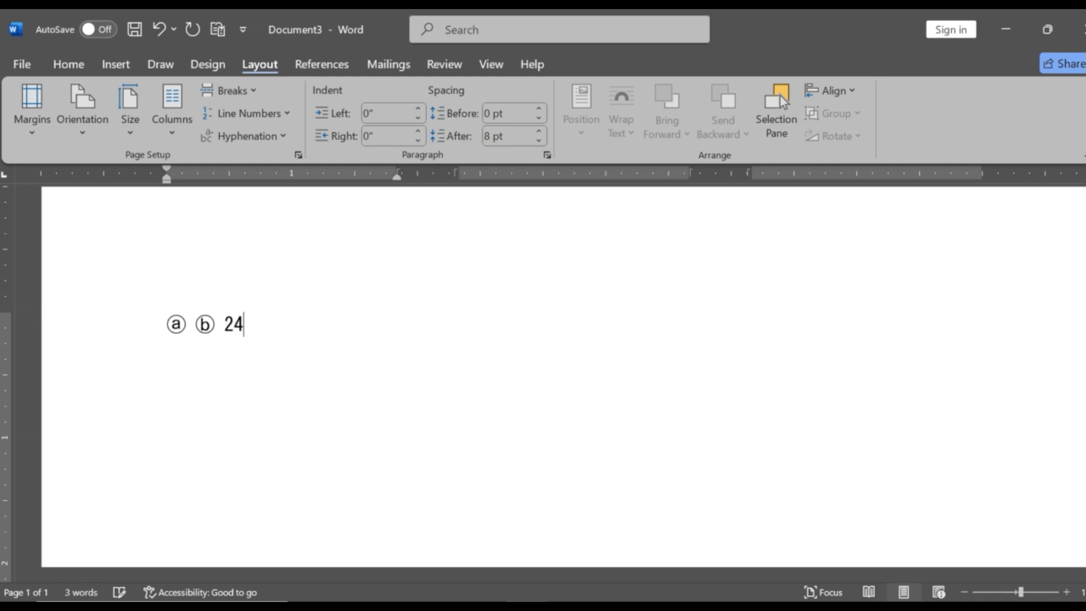
type("D2")
key("alt+x")
type("24D")
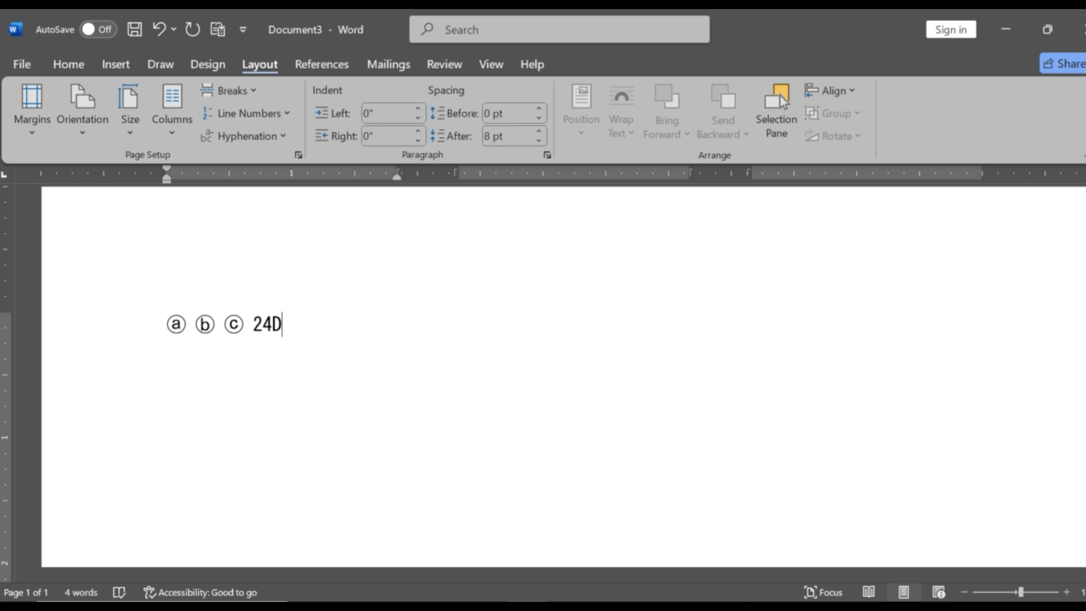
type("3")
key("alt+x")
Turn the line of four circled letters into a numbered list item
left_click(171, 326)
left_click_drag(186, 319, 272, 323)
key("ctrl+c")
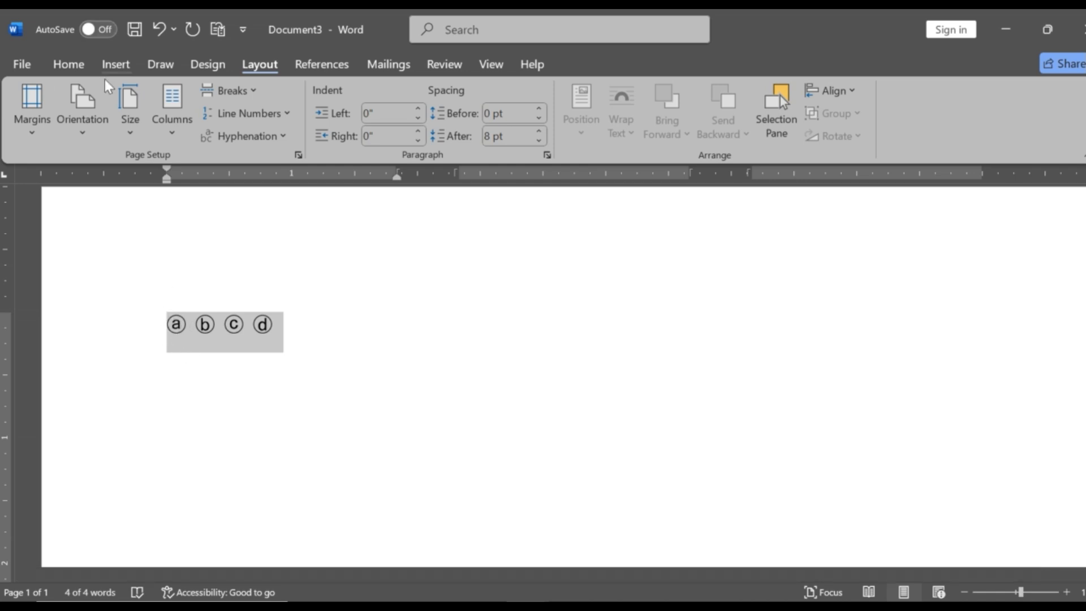
left_click(86, 66)
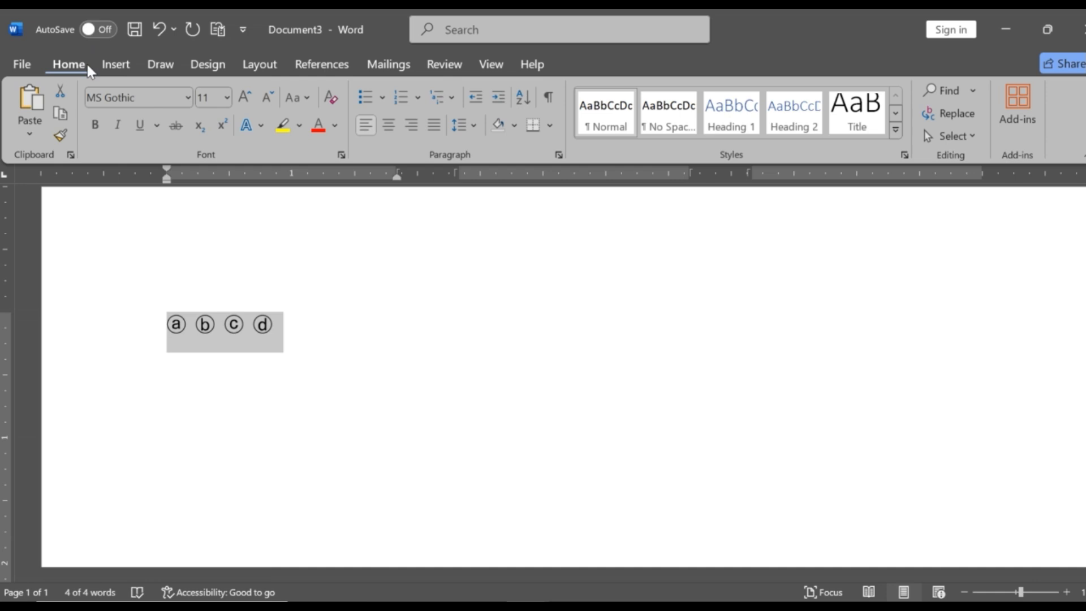
left_click(400, 104)
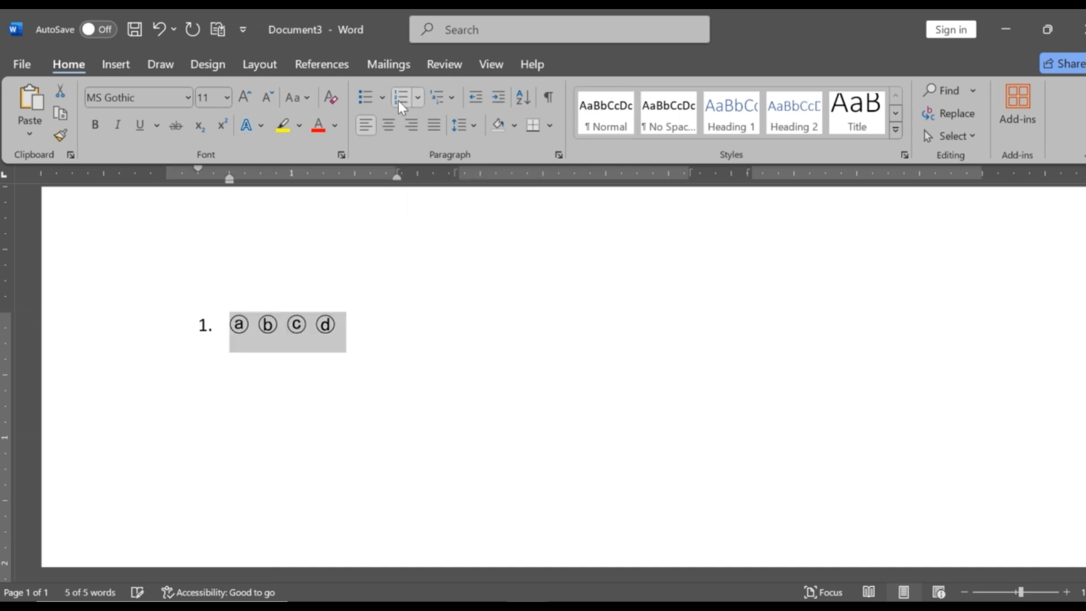
left_click(376, 322)
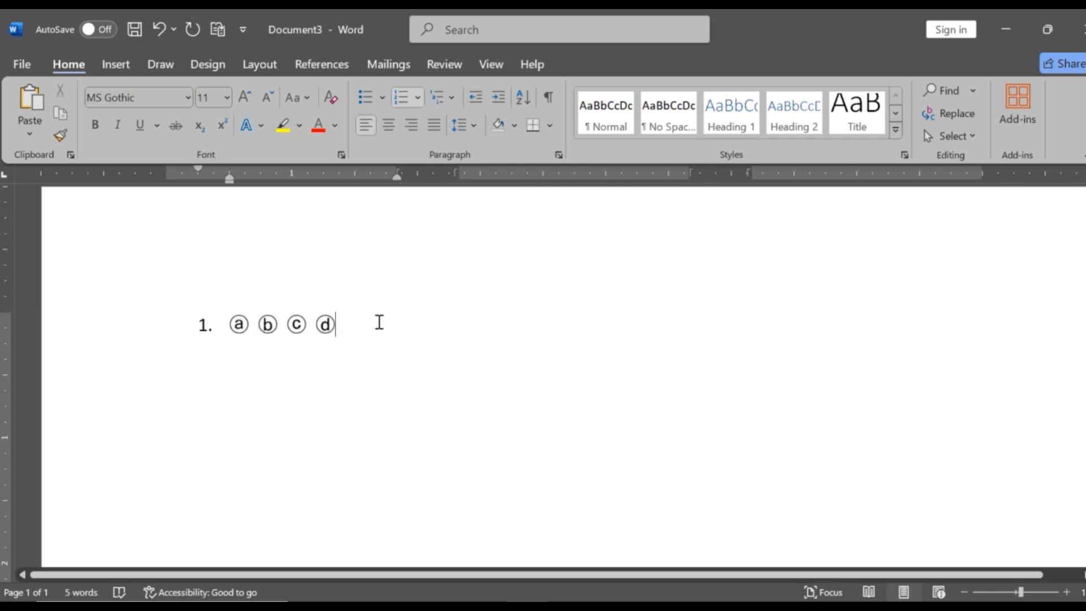
Copy the numbered ⓐ ⓑ ⓒ ⓓ line and paste it repeatedly until the list runs across the three columns to item 94
key("ctrl+a")
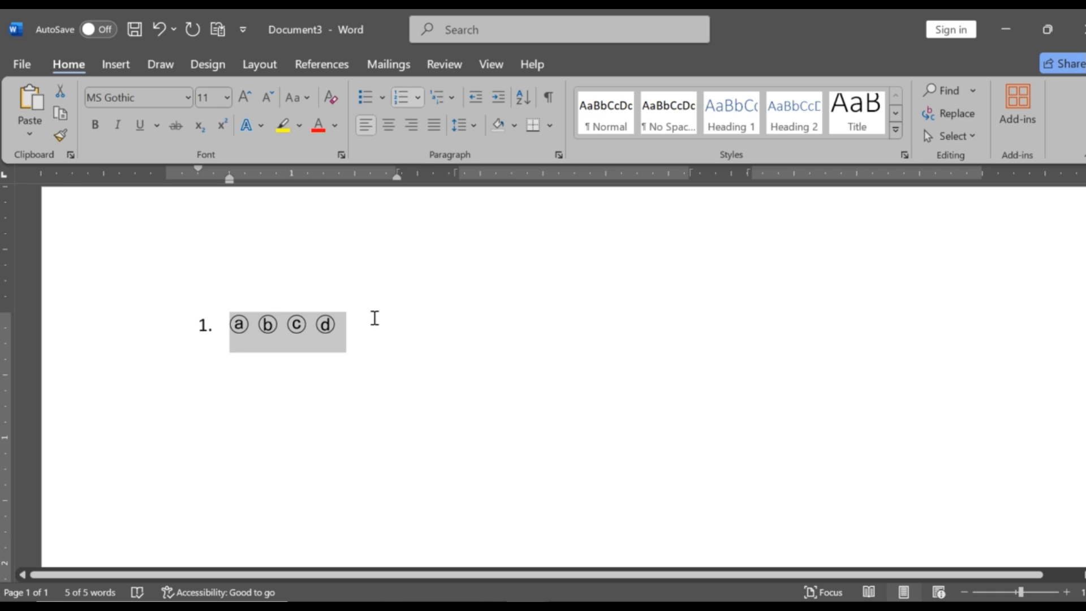
key("ctrl+v")
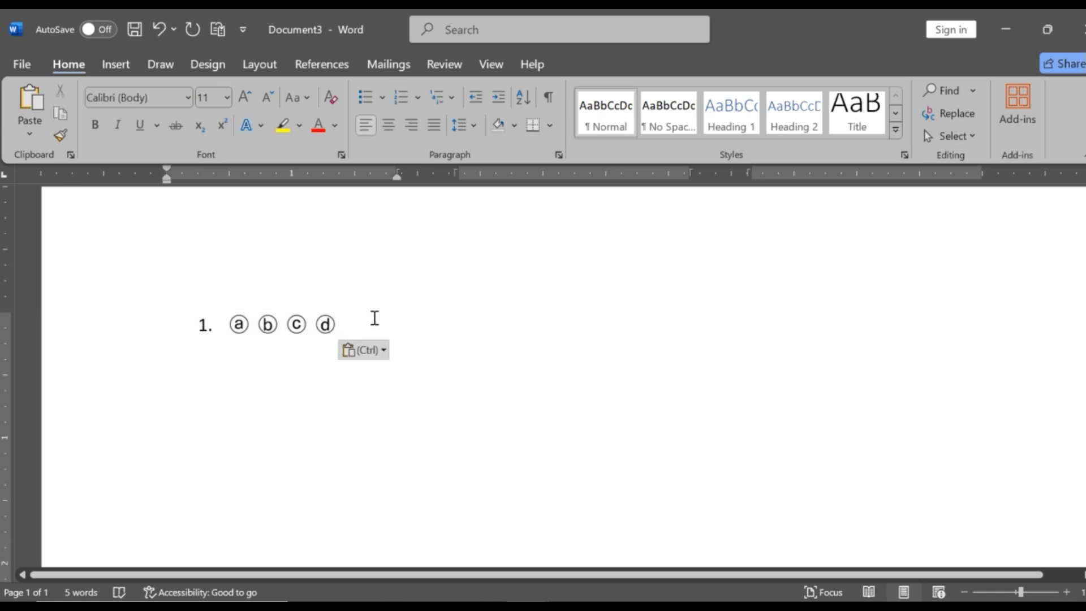
key("ctrl+v")
key("ctrl+v")
key("ctrl+v")
key("ctrl+v")
key("ctrl+v")
key("ctrl+v")
key("ctrl+v")
key("ctrl+v")
key("ctrl+v")
key("ctrl+v")
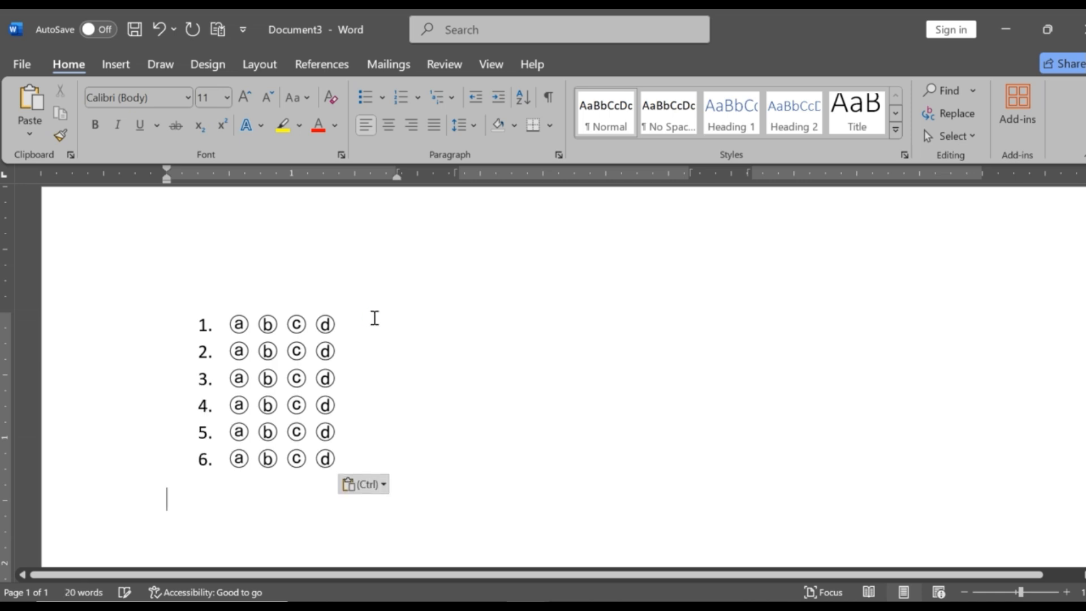
key("ctrl+v")
key("ctrl+v")
key("ctrl+v")
key("ctrl+v")
key("ctrl+v")
key("ctrl+v")
key("ctrl+v")
key("ctrl+v")
key("ctrl+v")
key("ctrl+v")
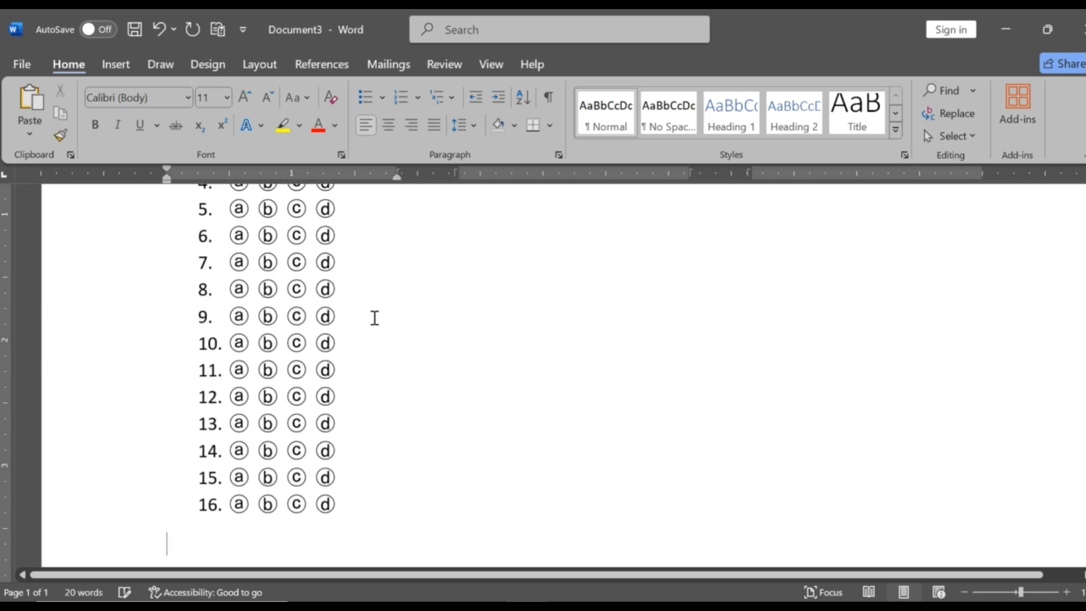
key("ctrl+v")
key("ctrl+v")
key("ctrl+v")
key("ctrl+v")
key("ctrl+v")
key("ctrl+v")
key("ctrl+v")
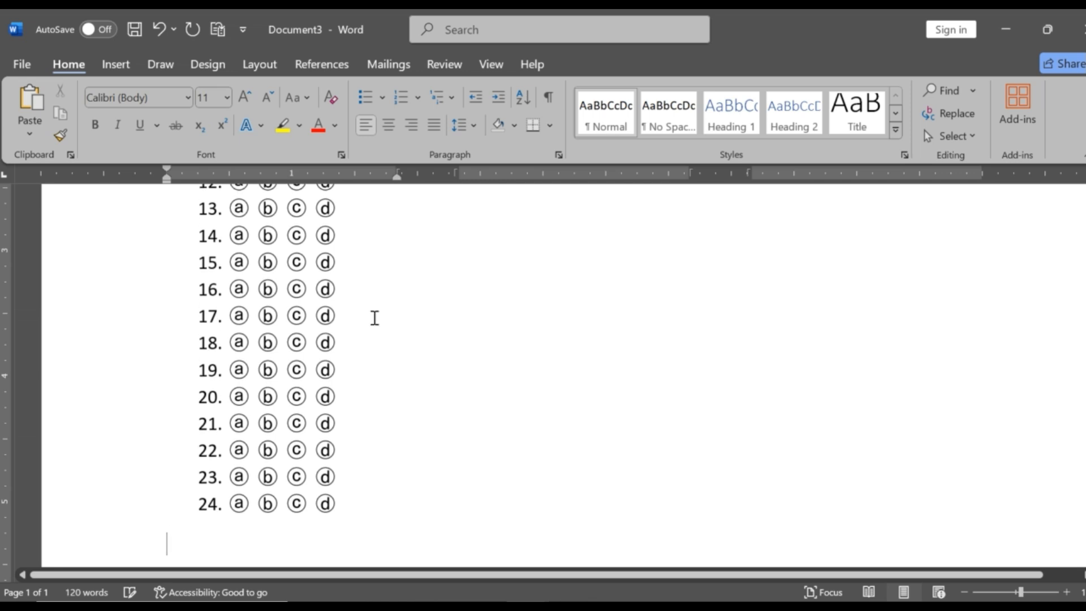
key("ctrl+v")
key("ctrl+v")
key("ctrl+v")
key("ctrl+v")
key("ctrl+v")
key("ctrl+v")
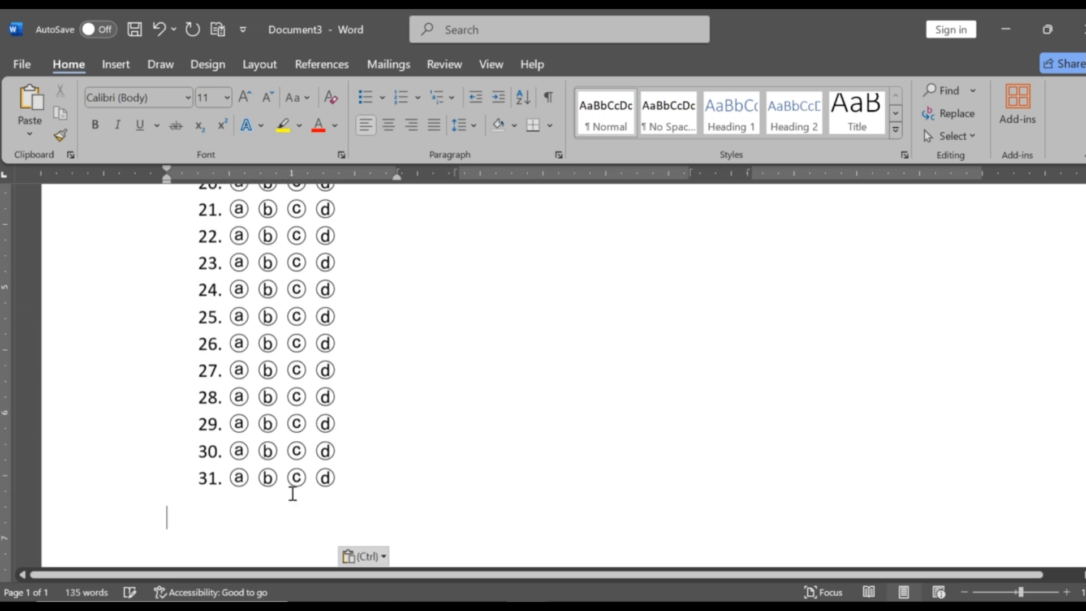
key("ctrl+v")
key("ctrl+v")
key("ctrl+v")
key("ctrl+v")
key("ctrl+v")
key("ctrl+v")
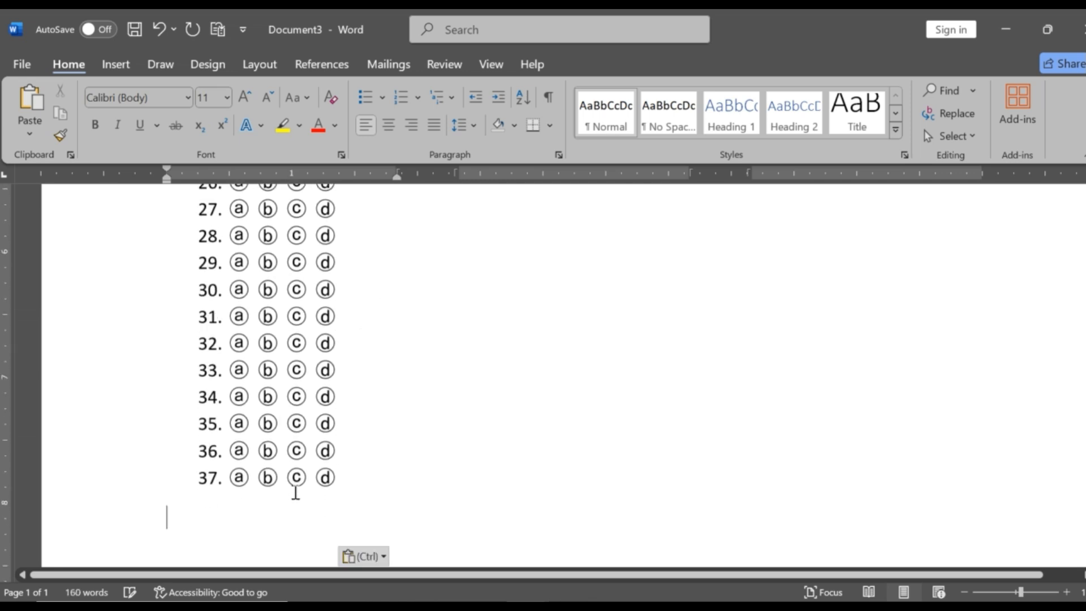
key("ctrl+v")
key("ctrl+v")
key("ctrl+v")
key("ctrl+v")
key("ctrl+v")
key("ctrl+v")
key("ctrl+v")
key("ctrl+v")
key("ctrl+v")
key("ctrl+v")
key("ctrl+v")
key("ctrl+v")
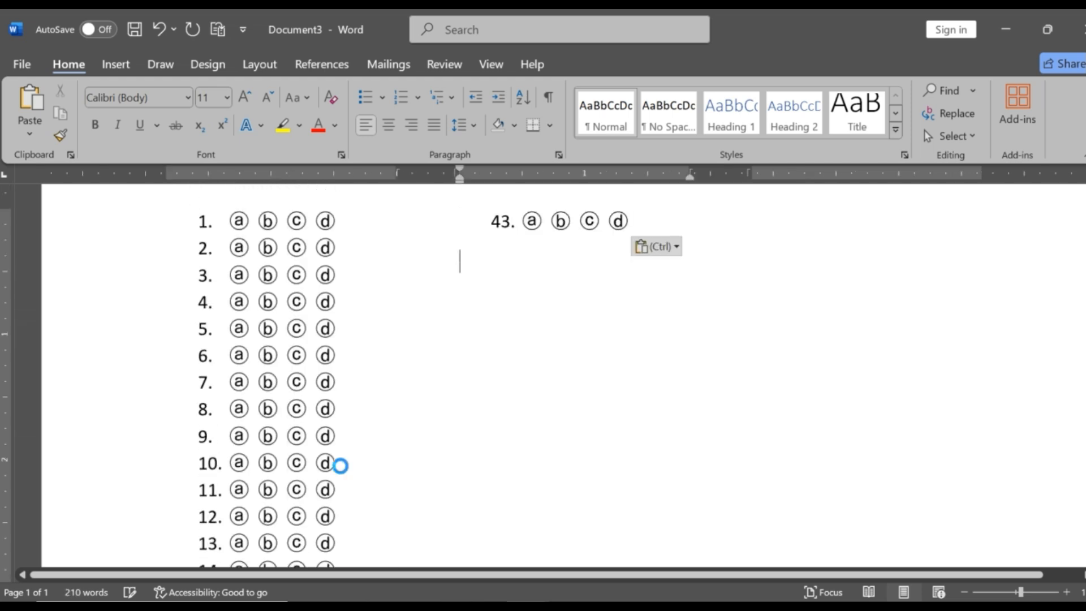
key("ctrl+v")
key("ctrl+v")
key("ctrl+v")
key("ctrl+v")
key("ctrl+v")
key("ctrl+v")
key("ctrl+v")
key("ctrl+v")
key("ctrl+v")
key("ctrl+v")
key("ctrl+v")
key("ctrl+v")
key("ctrl+v")
key("ctrl+v")
key("ctrl+v")
key("ctrl+v")
key("ctrl+v")
key("ctrl+v")
key("ctrl+v")
key("ctrl+v")
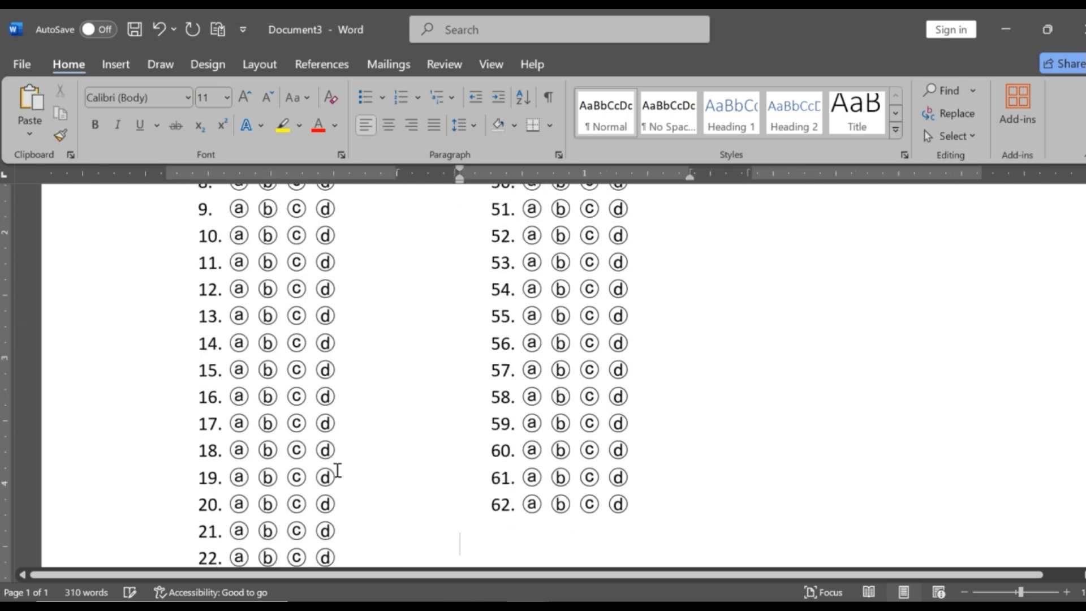
type("73. ⓐ ⓑ ⓒ ⓓ")
scroll(367, 458, "up", 10)
scroll(428, 443, "up", 1)
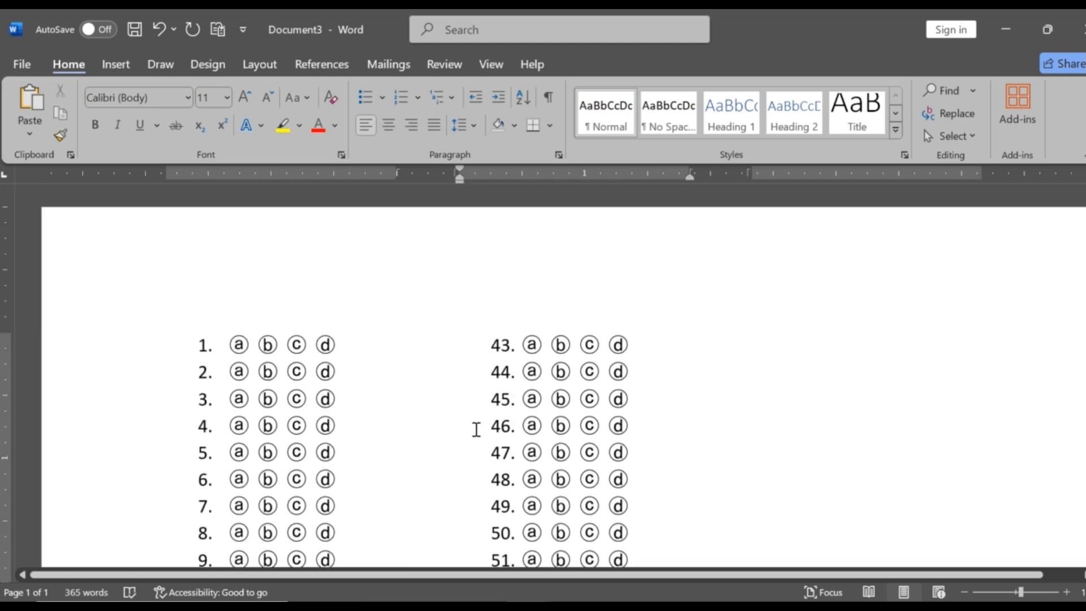
key("ctrl+v")
key("ctrl+v")
key("ctrl+v")
key("ctrl+v")
key("ctrl+v")
key("ctrl+v")
key("ctrl+v")
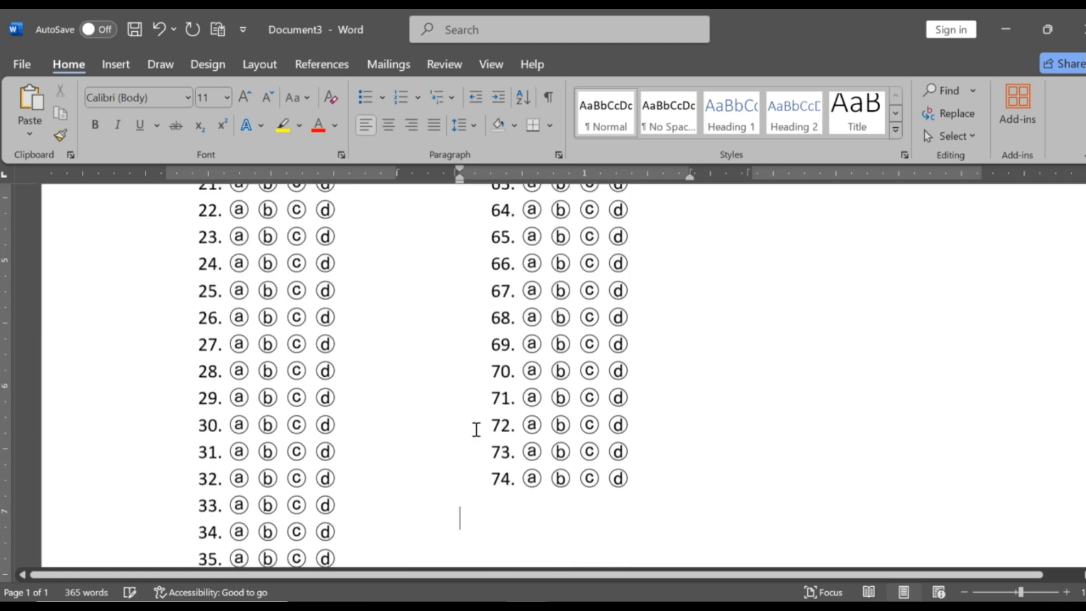
scroll(476, 429, "up", 6)
scroll(476, 430, "up", 5)
key("ctrl+v")
key("ctrl+v")
key("ctrl+v")
key("ctrl+v")
key("ctrl+v")
key("ctrl+v")
key("ctrl+v")
key("ctrl+v")
key("ctrl+v")
key("ctrl+v")
key("ctrl+v")
key("ctrl+v")
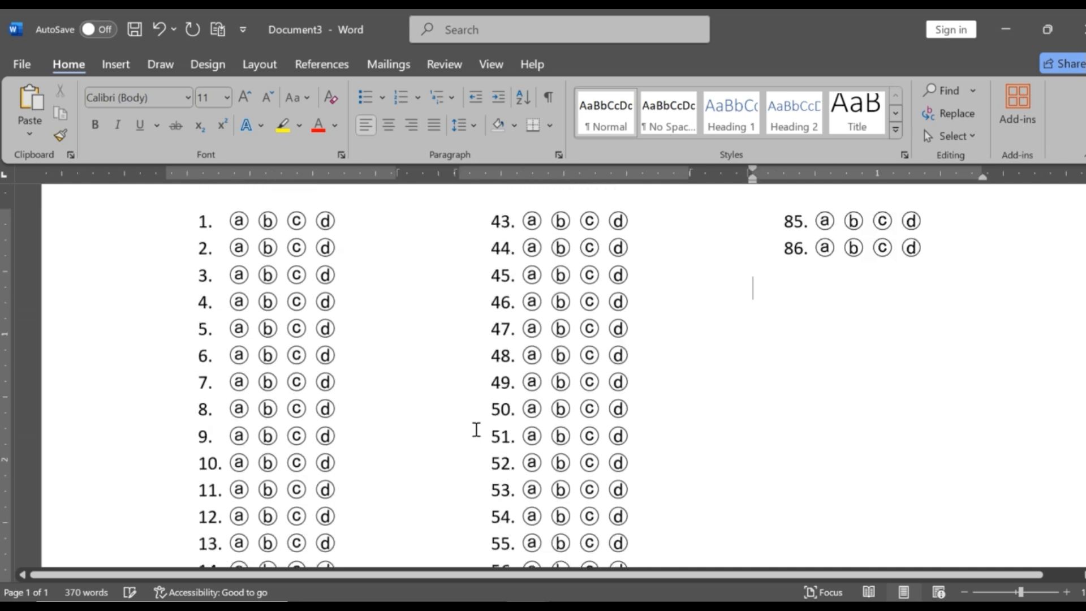
key("ctrl+v")
key("ctrl+v")
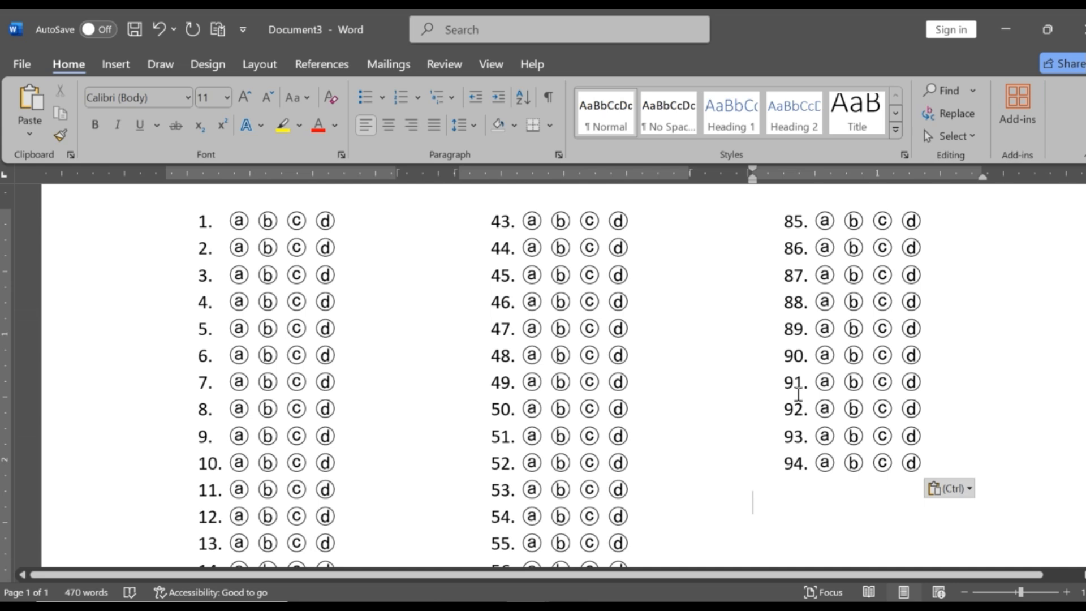
scroll(793, 387, "up", 3)
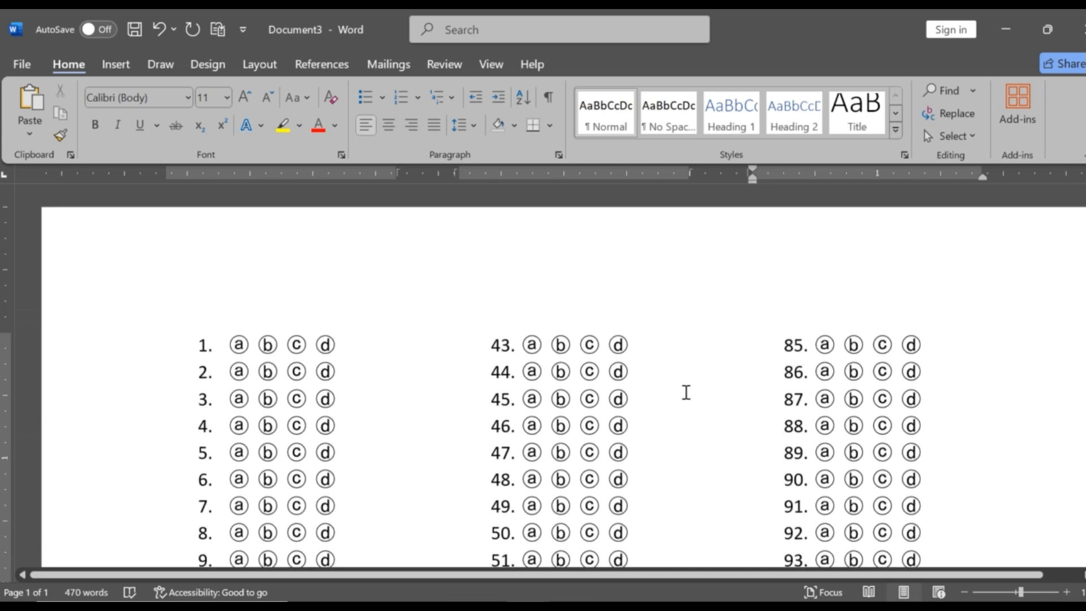
scroll(714, 364, "down", 3)
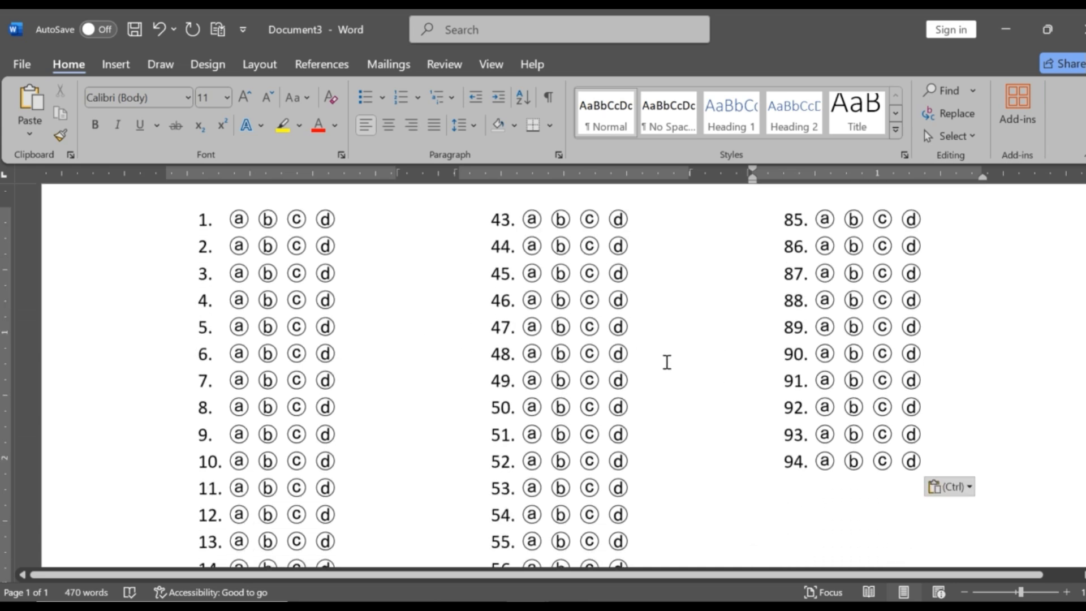
scroll(647, 356, "up", 3, "ctrl")
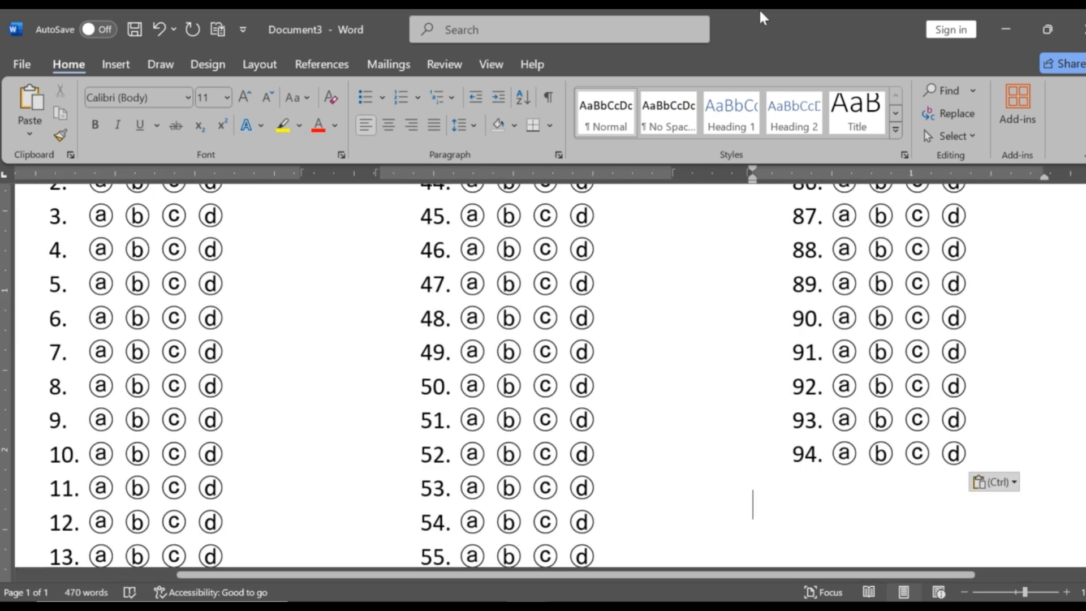
Switch to Document2 and cut the text box listing the circled-letter codes with ALT+X
left_click(529, 605)
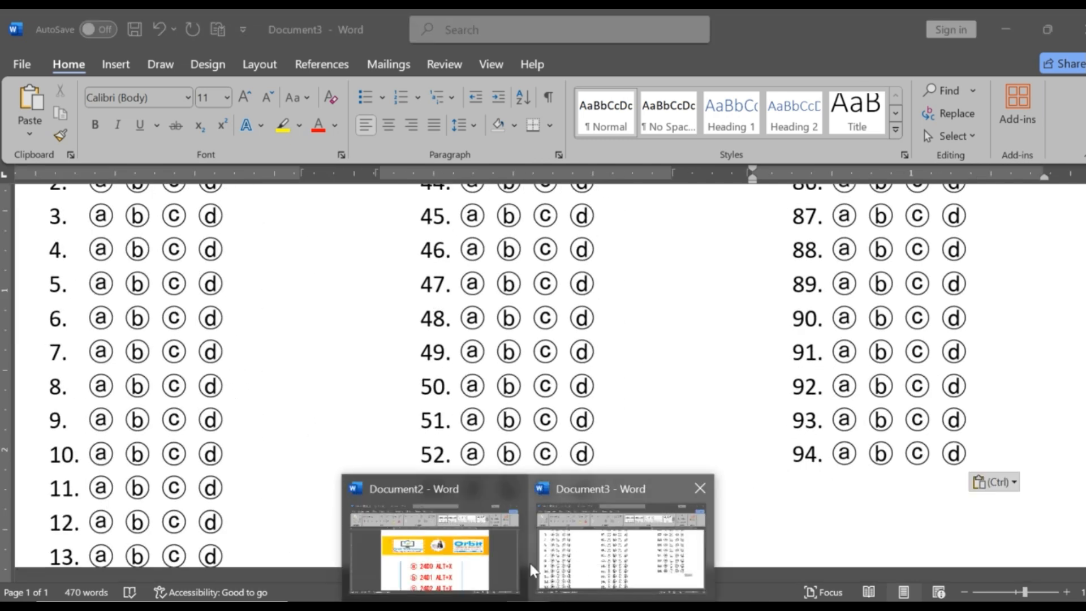
left_click(515, 560)
left_click(540, 495)
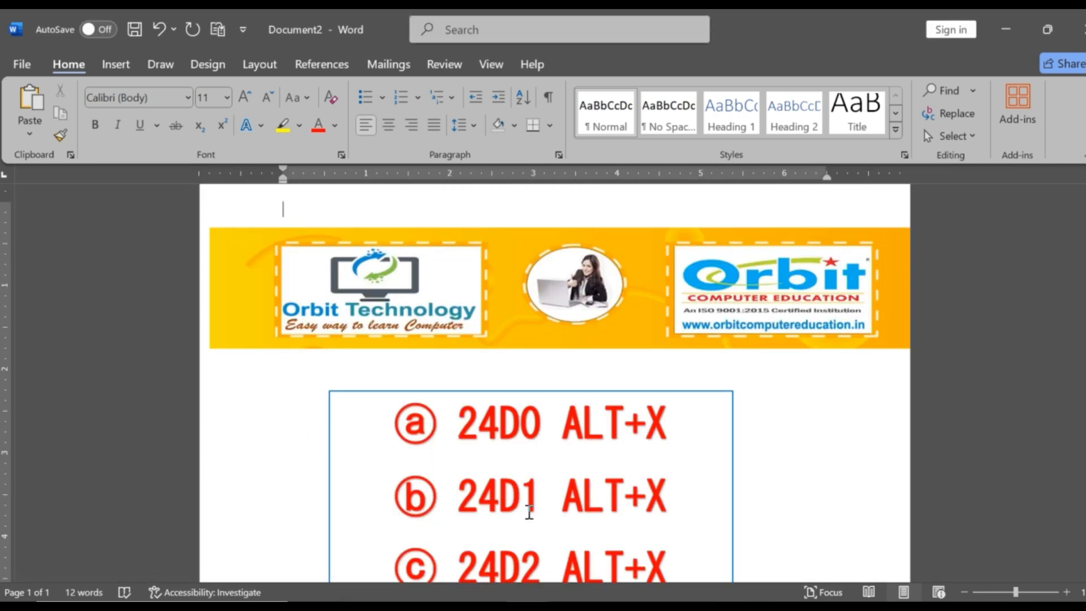
left_click(550, 391)
key("Delete")
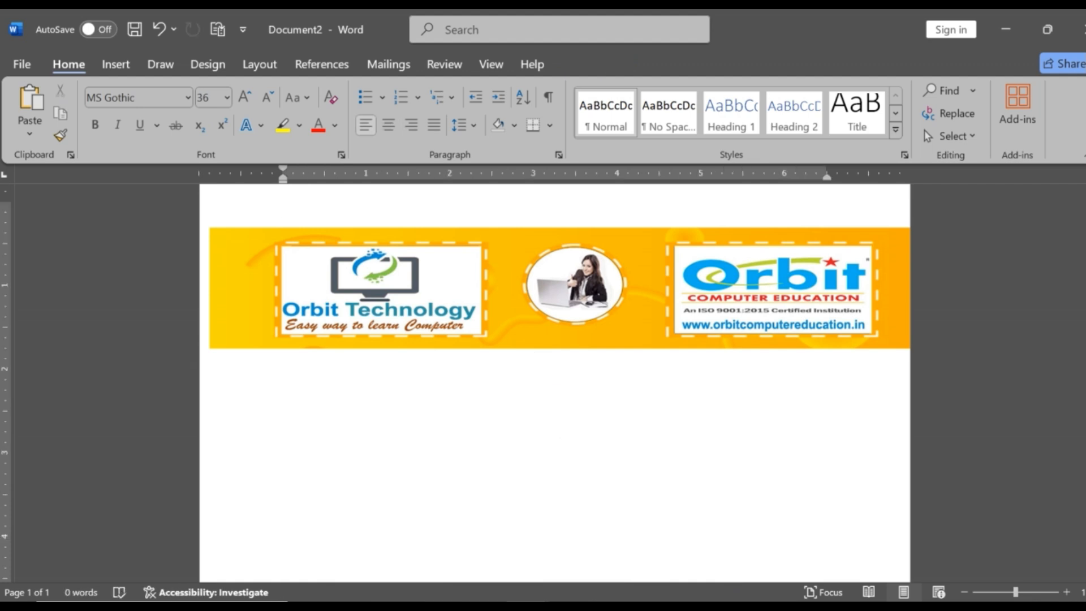
Return to Document3, insert a page break after item 94 and paste the text box of circled-letter codes on the new page
left_click(529, 605)
left_click(600, 571)
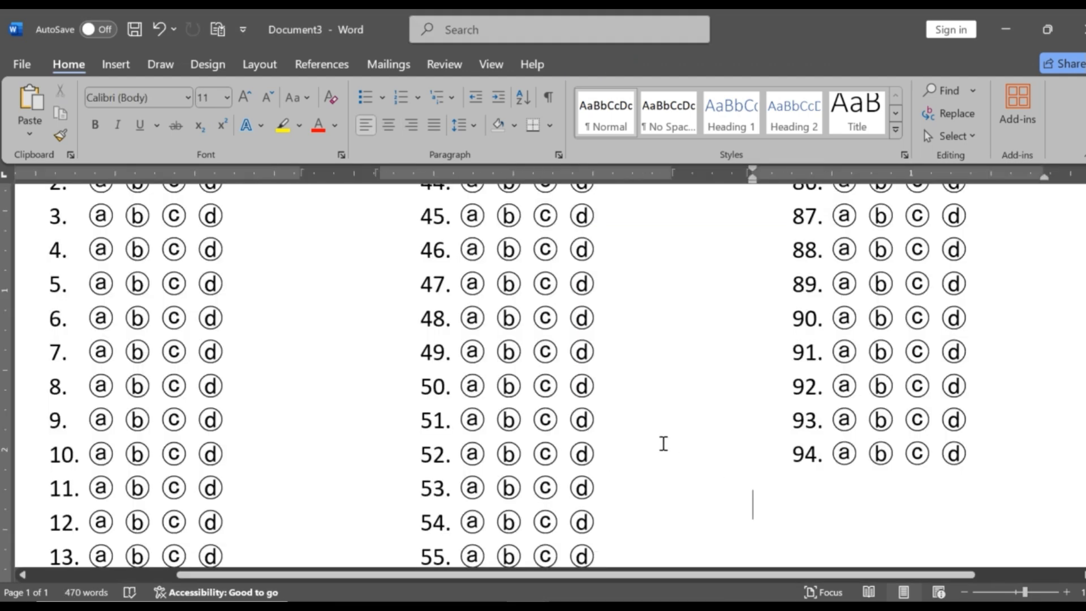
key("ctrl+Return")
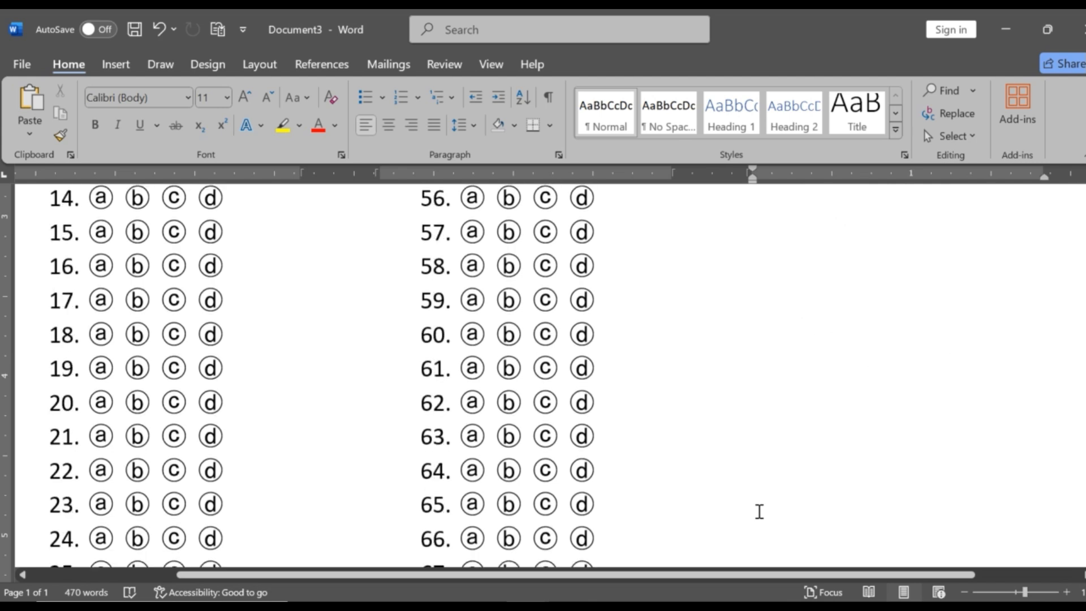
key("ctrl+v")
scroll(562, 405, "down", 5)
scroll(385, 297, "up", 4)
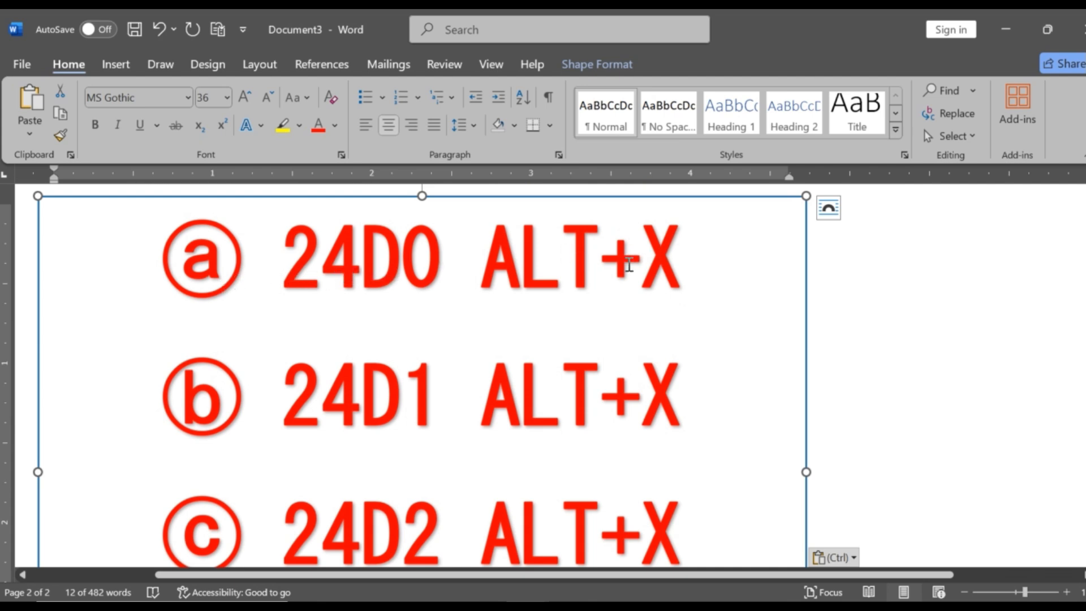
Review the circled-letter codes in the text box on page 2 and the numbered answer columns on page 1
scroll(382, 397, "down", 2)
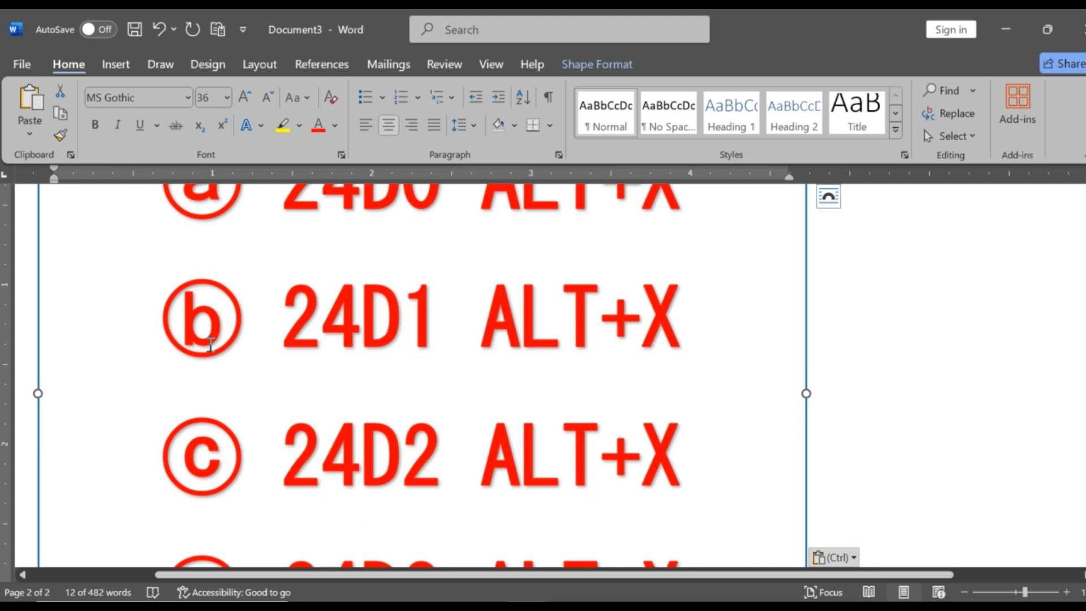
scroll(428, 439, "down", 1)
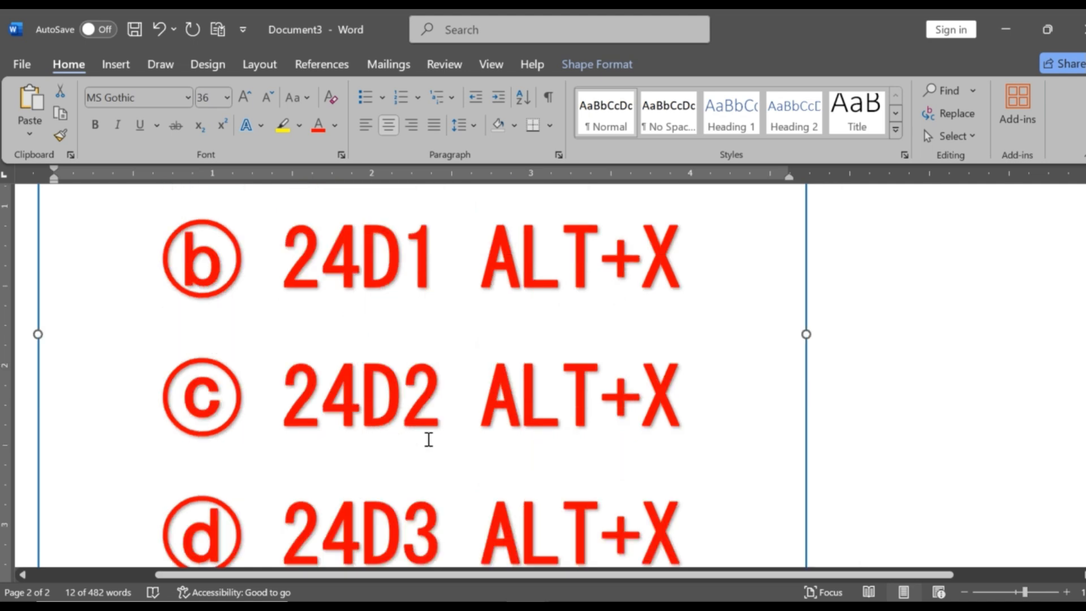
scroll(526, 434, "up", 6)
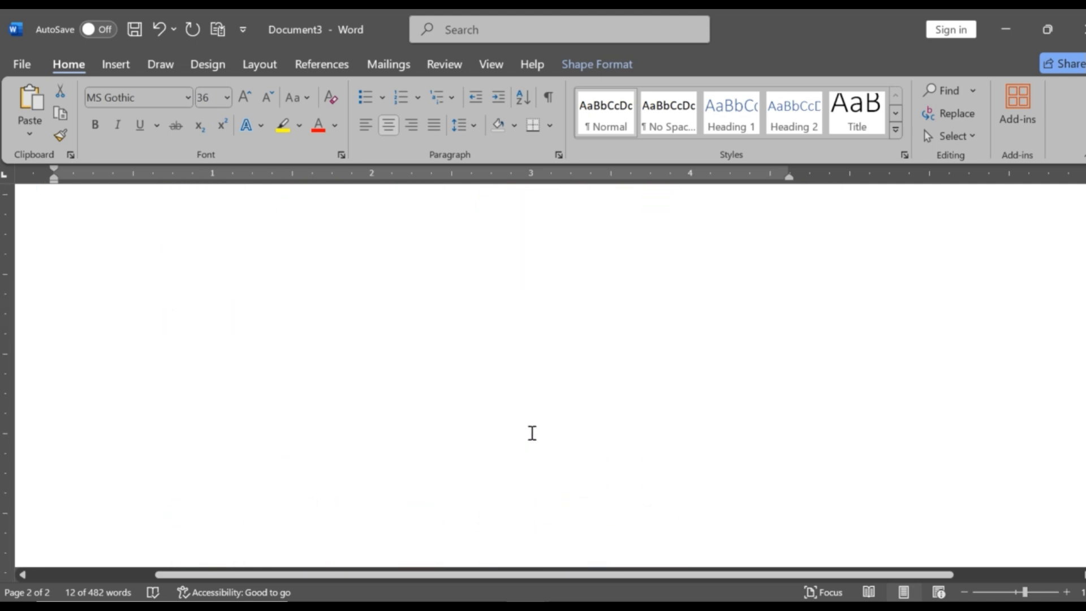
scroll(532, 433, "up", 15)
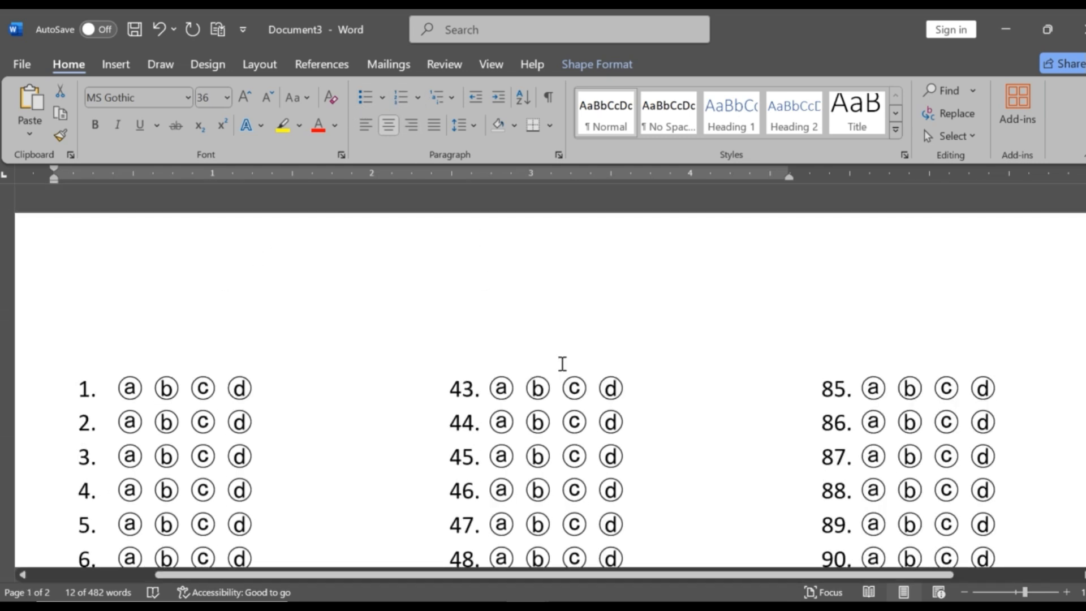
scroll(562, 364, "down", 15)
key("ctrl+v")
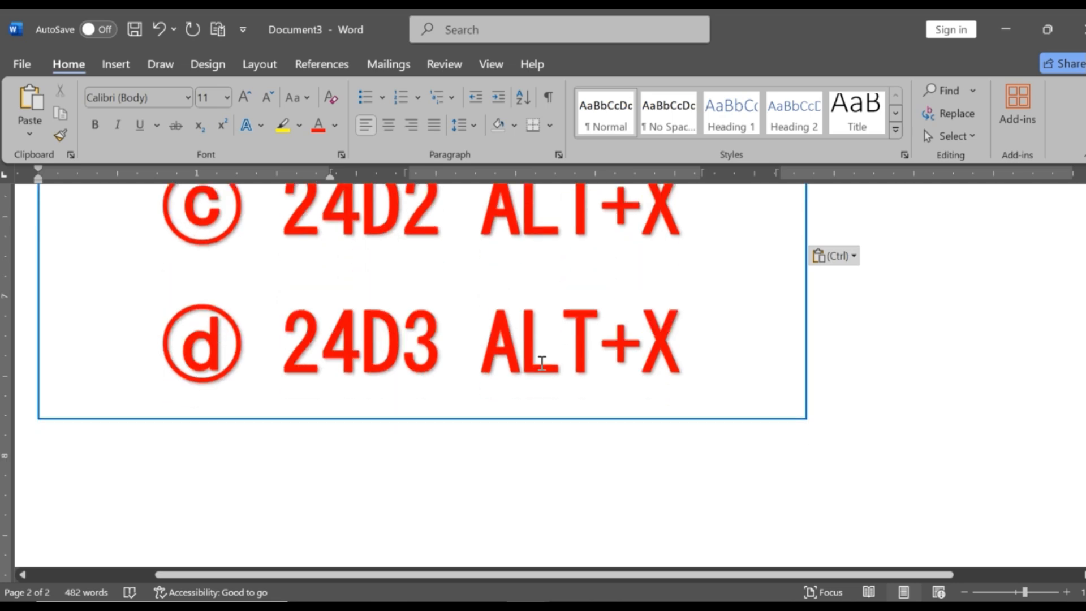
scroll(538, 444, "down", 1)
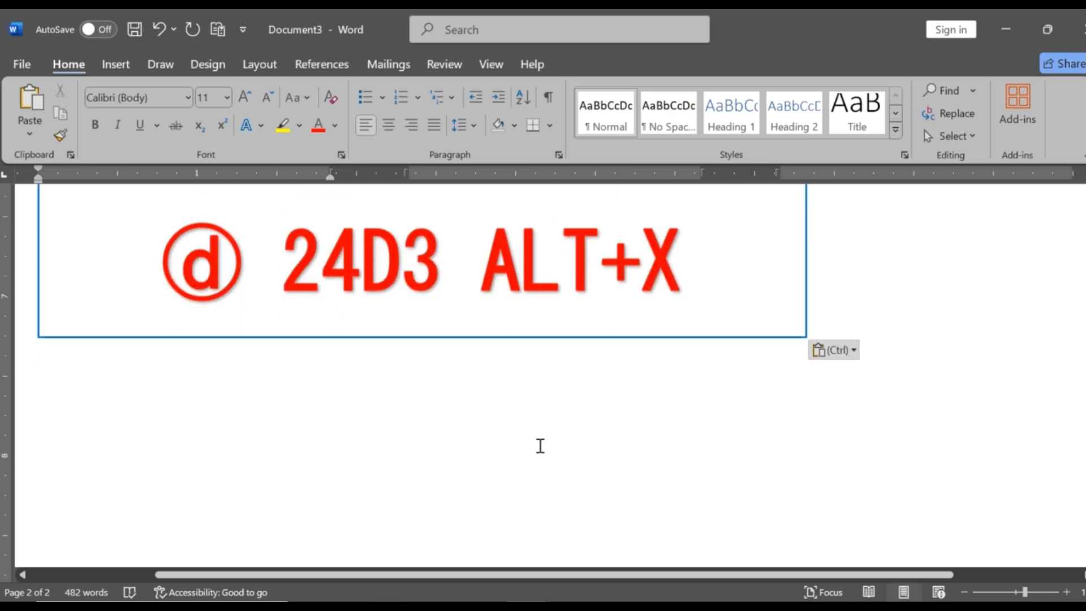
Add two 20 pt lines reading CTRL+C and CTRL+V at the start of page 2, above the text box of codes
scroll(533, 438, "up", 4)
left_click(542, 482)
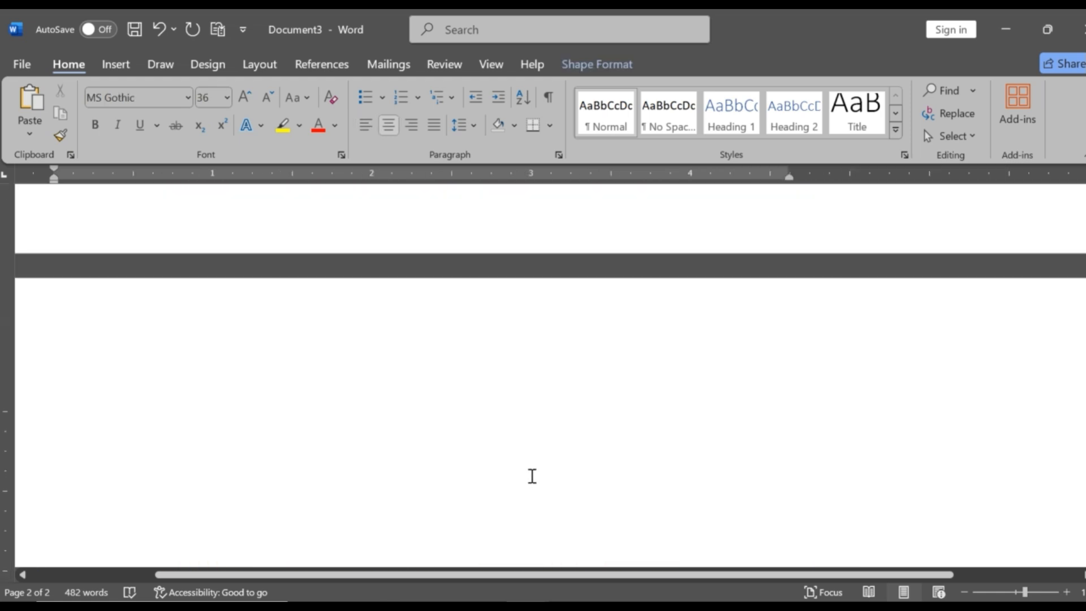
left_click(489, 431)
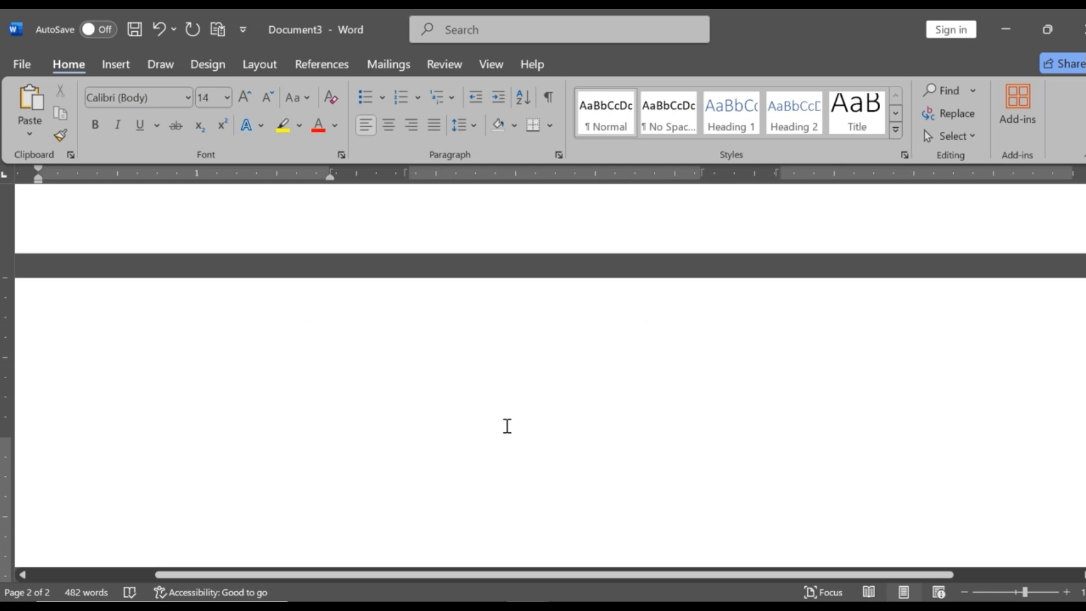
type("CT")
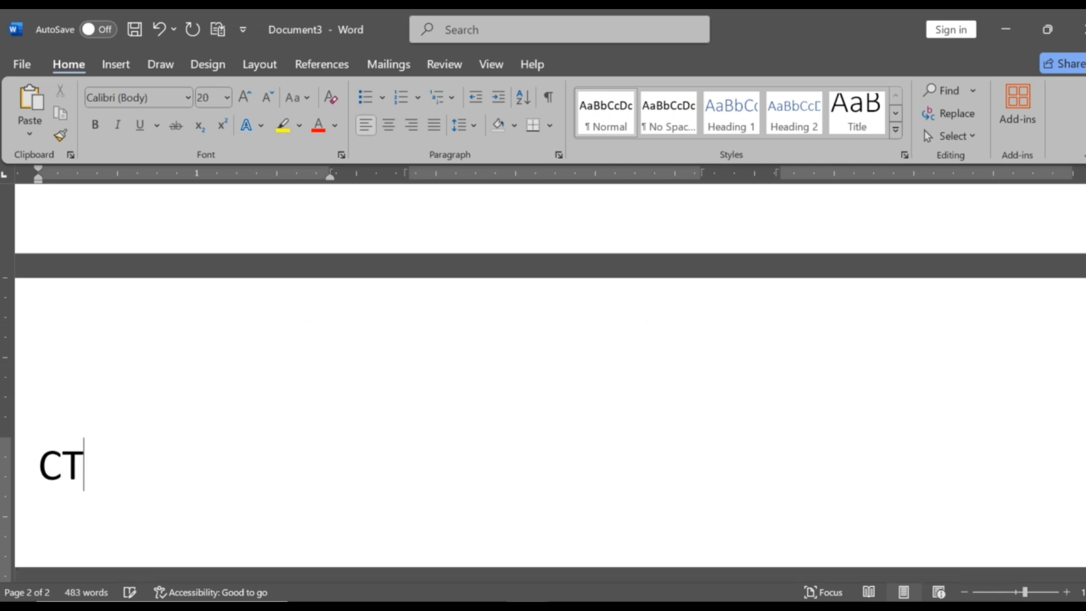
type("RL+C")
key("Return")
type("CTRL")
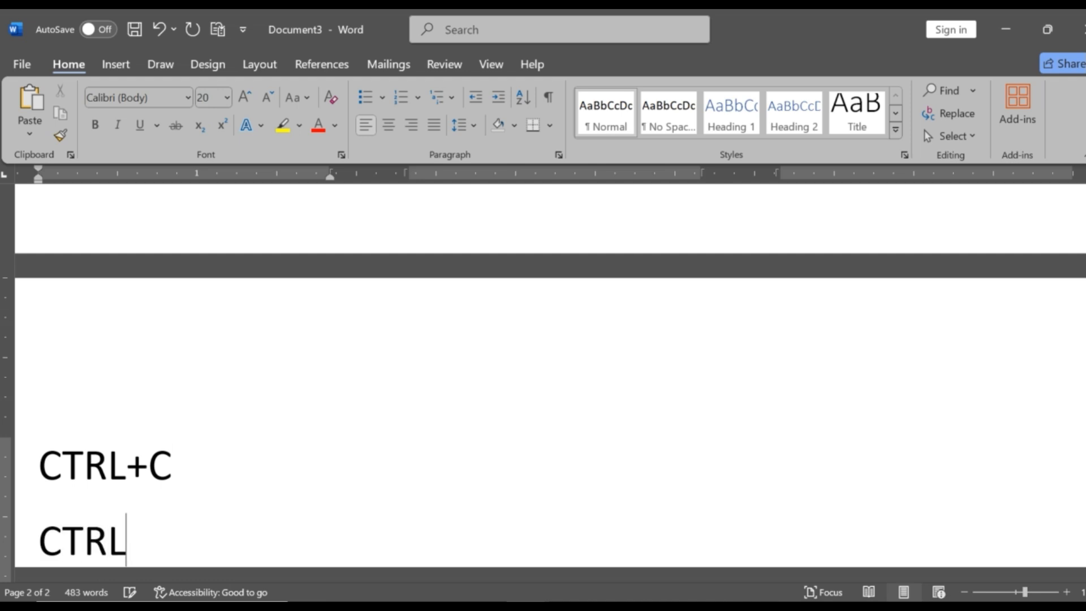
type("+V")
Look over the two shortcut lines on page 2 and the numbered answer columns on page 1, ending at item 1
scroll(518, 418, "up", 15)
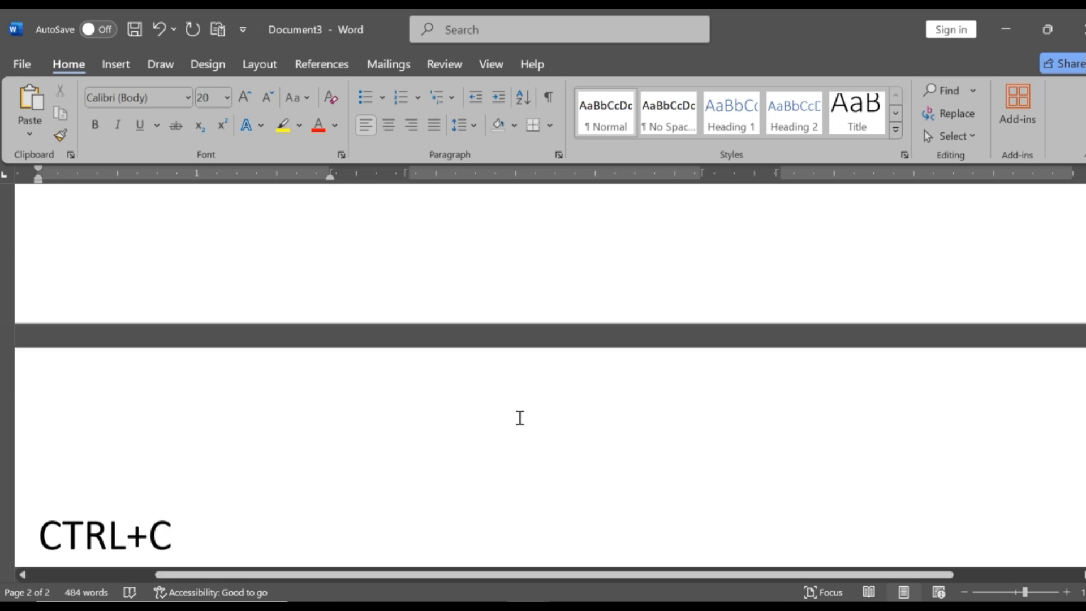
scroll(519, 418, "up", 6)
scroll(526, 412, "down", 13)
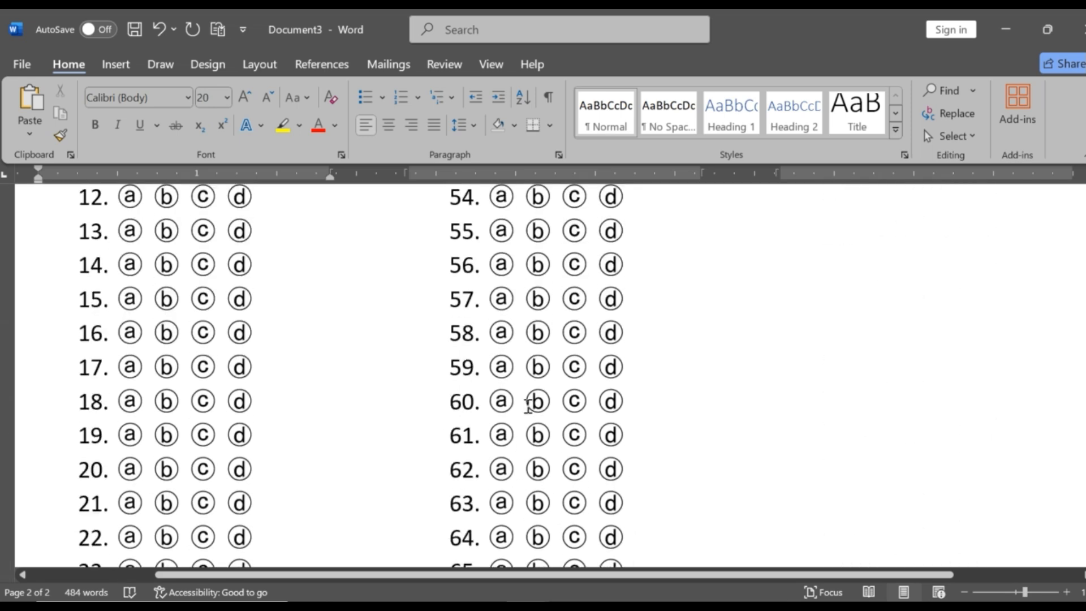
scroll(528, 406, "down", 15)
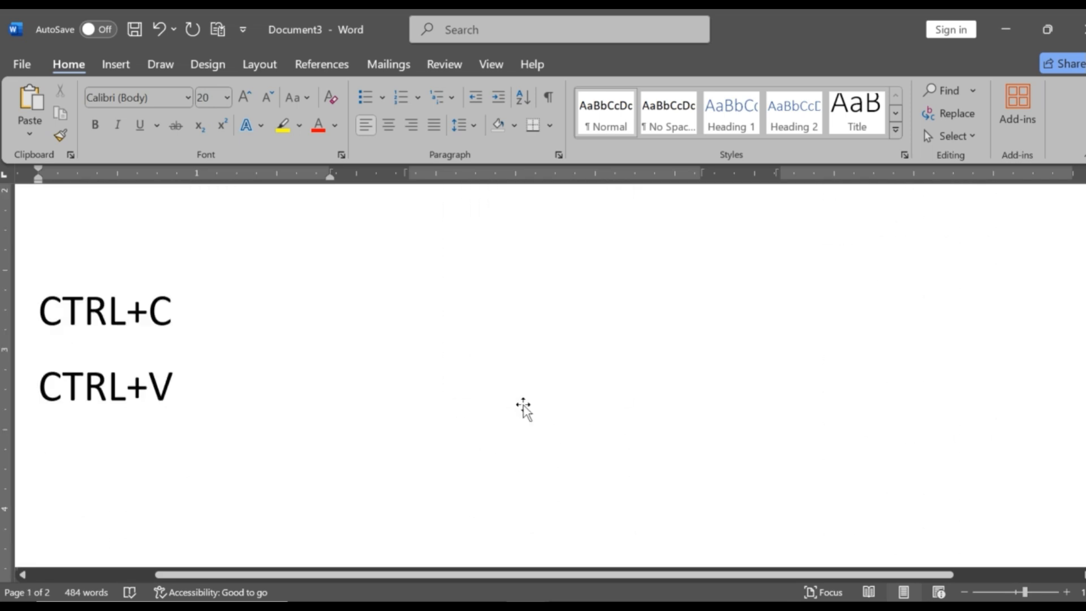
scroll(526, 405, "up", 4)
scroll(525, 405, "up", 15)
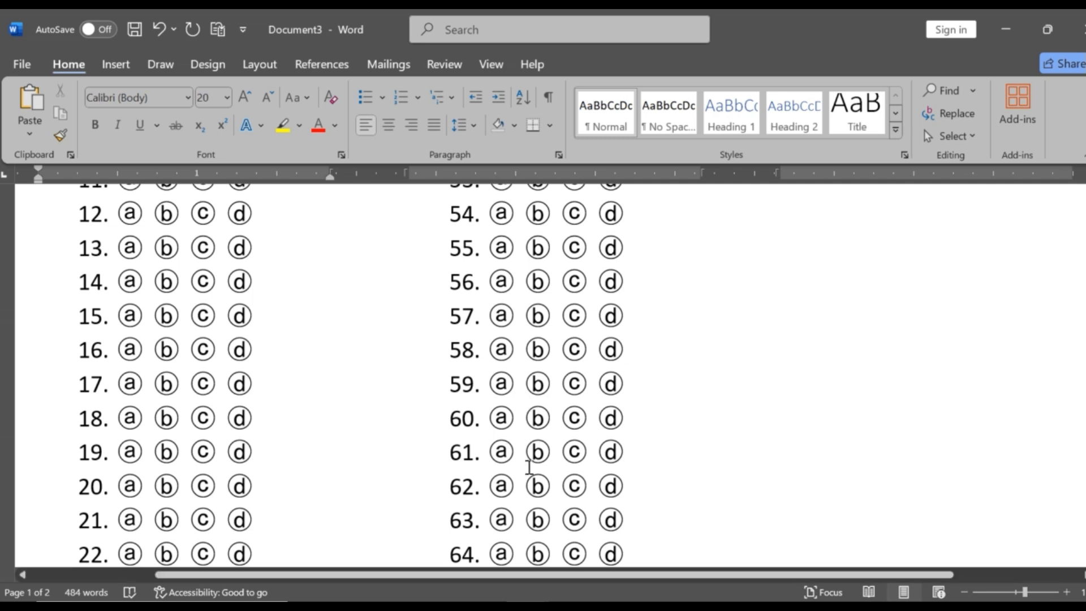
scroll(532, 447, "up", 8)
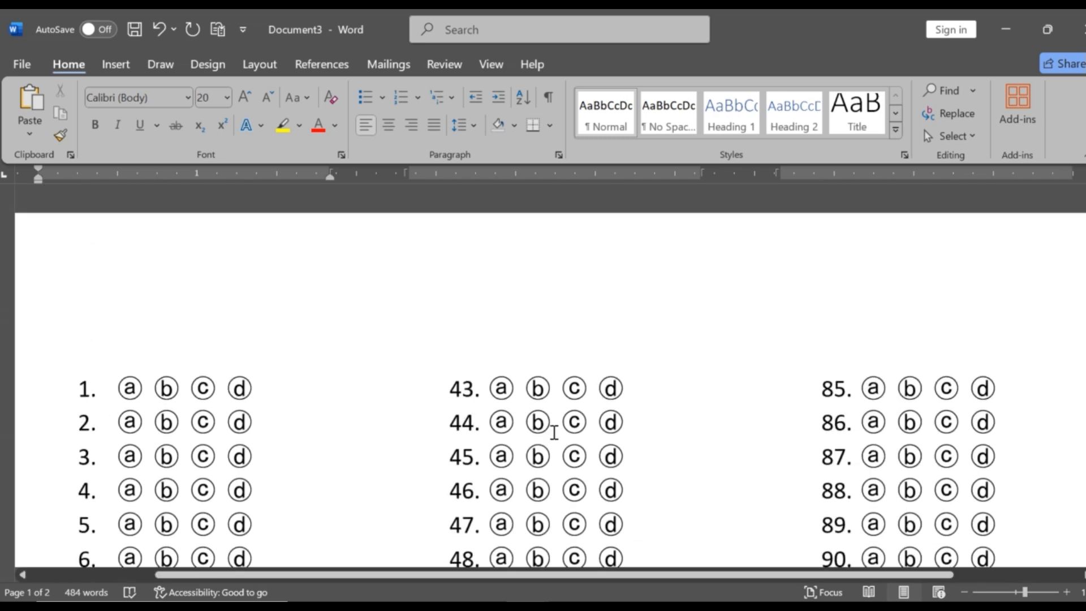